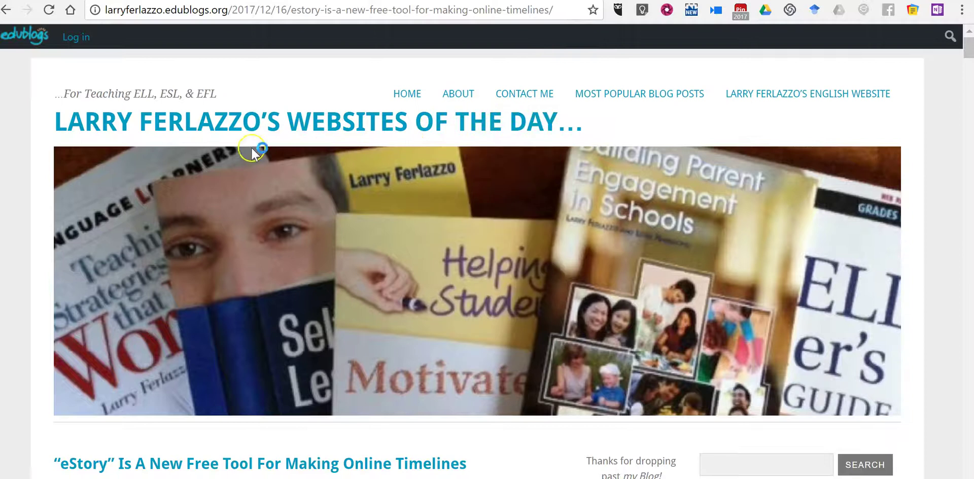
- Look through the blog post that introduces eStory as a free tool for making online timelines
{"action": "scroll", "coordinate": [253, 254], "scroll_direction": "down", "scroll_amount": 3}
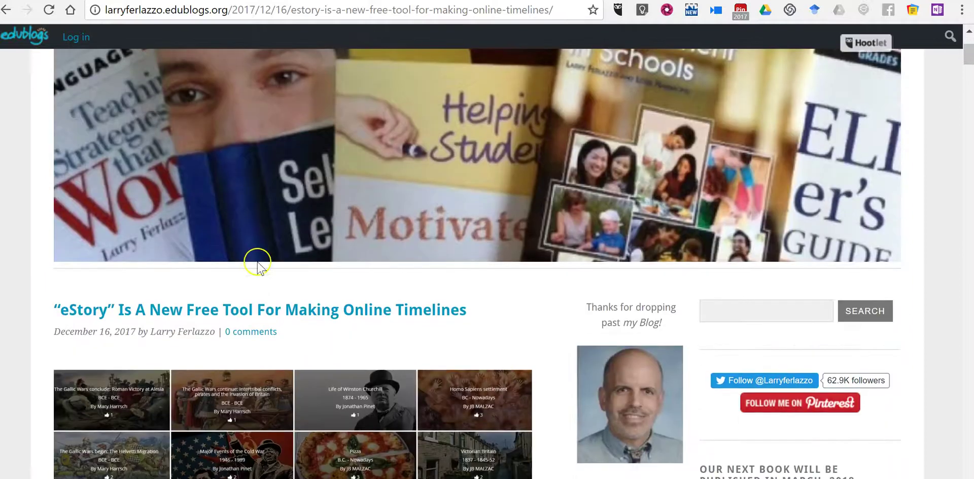
{"action": "scroll", "coordinate": [257, 253], "scroll_direction": "down", "scroll_amount": 8}
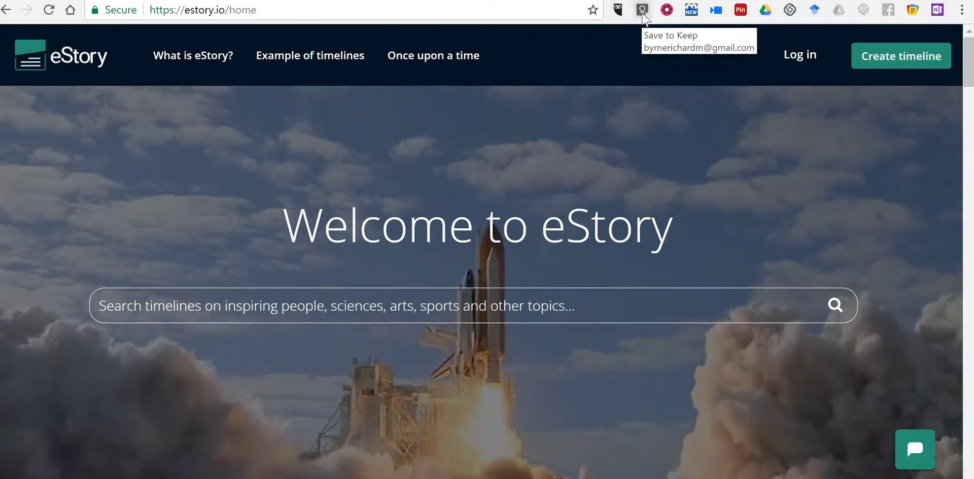
- Save the eStory home page to Google Keep with a note saying it was found on the blogger's website
{"action": "left_click", "coordinate": [643, 12]}
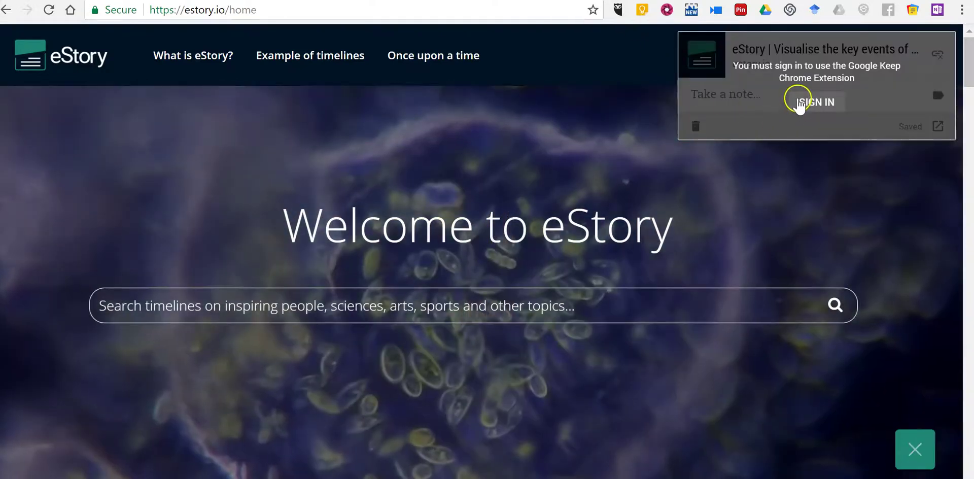
{"action": "left_click", "coordinate": [798, 102]}
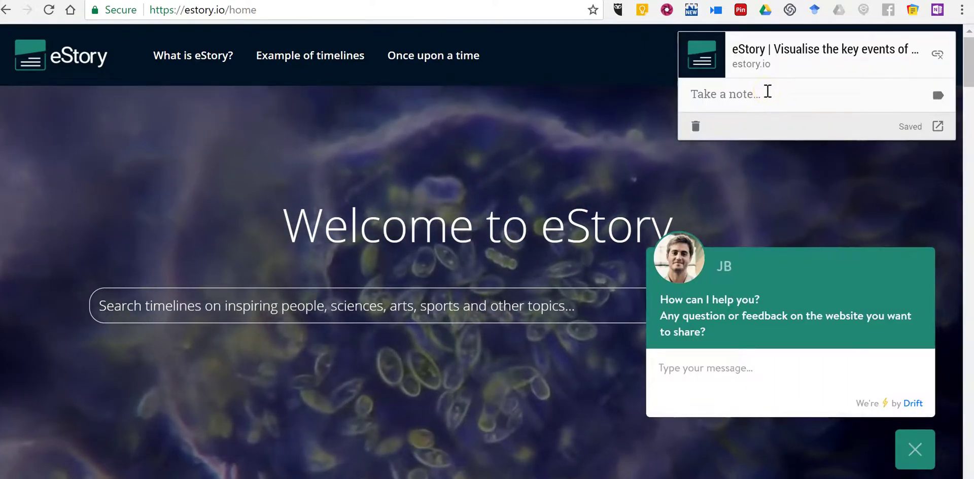
{"action": "left_click", "coordinate": [769, 92]}
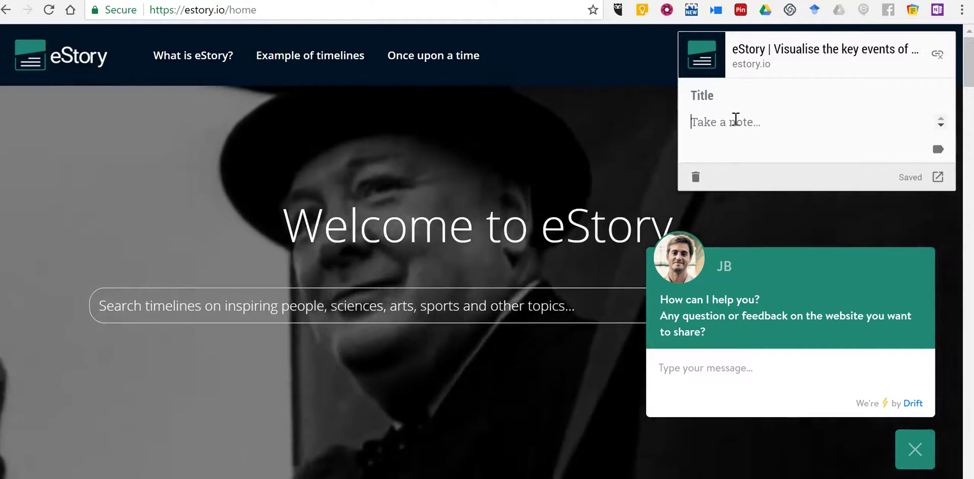
{"action": "type", "text": "Found on Lar"}
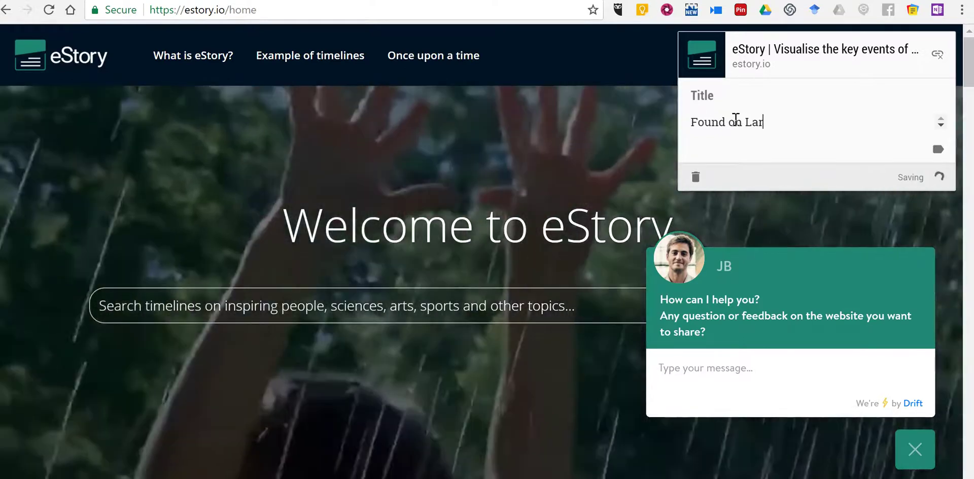
{"action": "type", "text": "ry's website"}
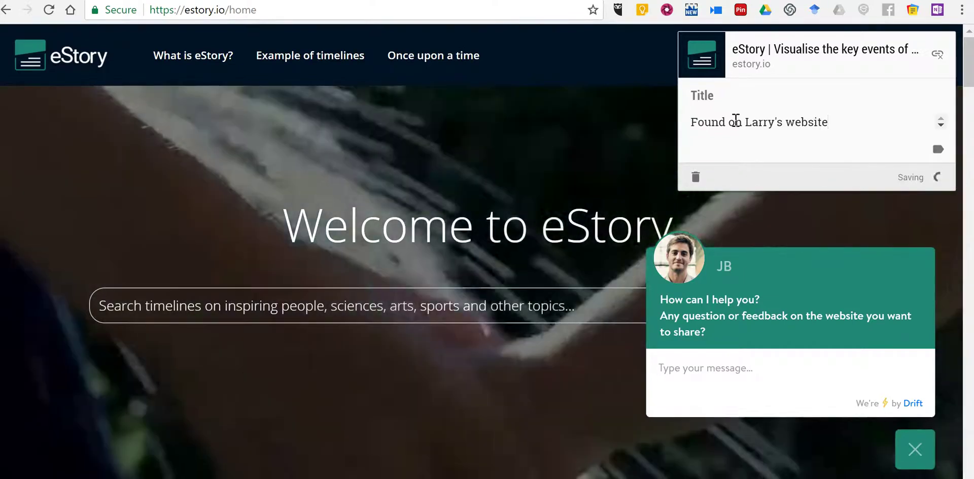
{"action": "type", "text": "."}
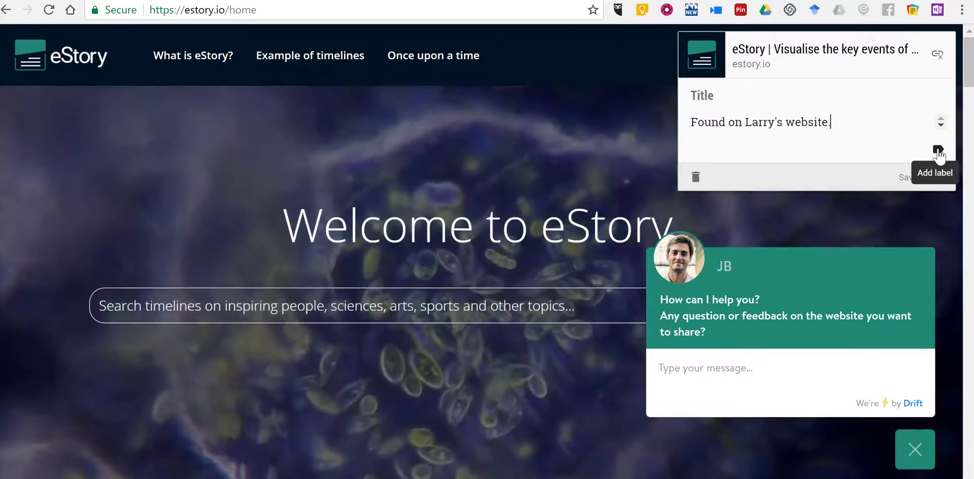
{"action": "key", "text": "Return"}
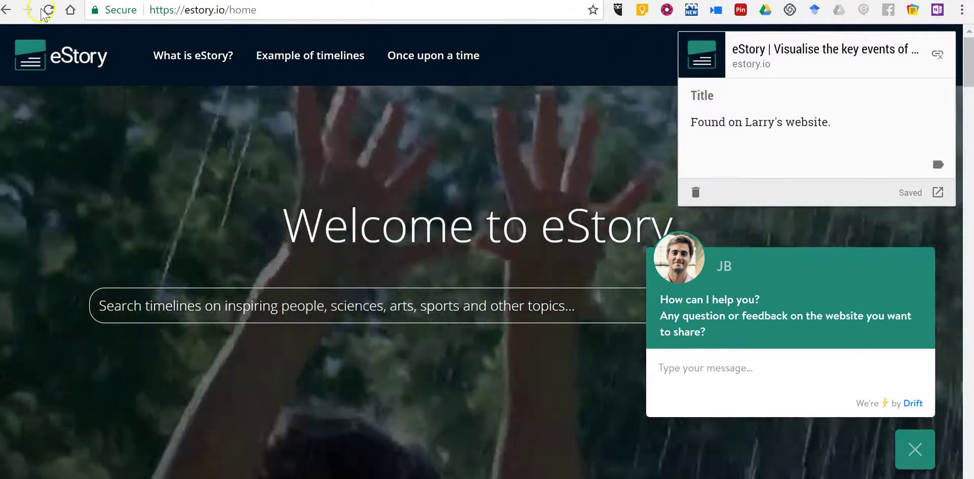
{"action": "left_click", "coordinate": [48, 11]}
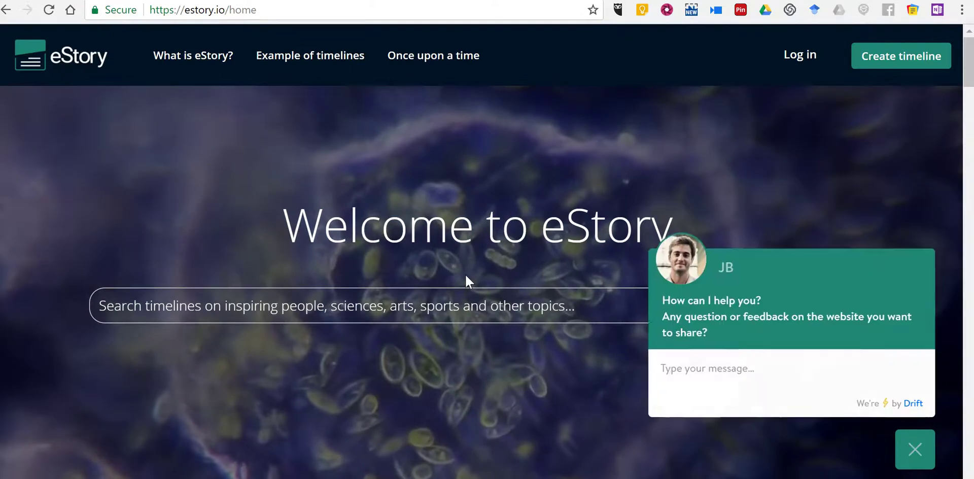
{"action": "left_click", "coordinate": [524, 318]}
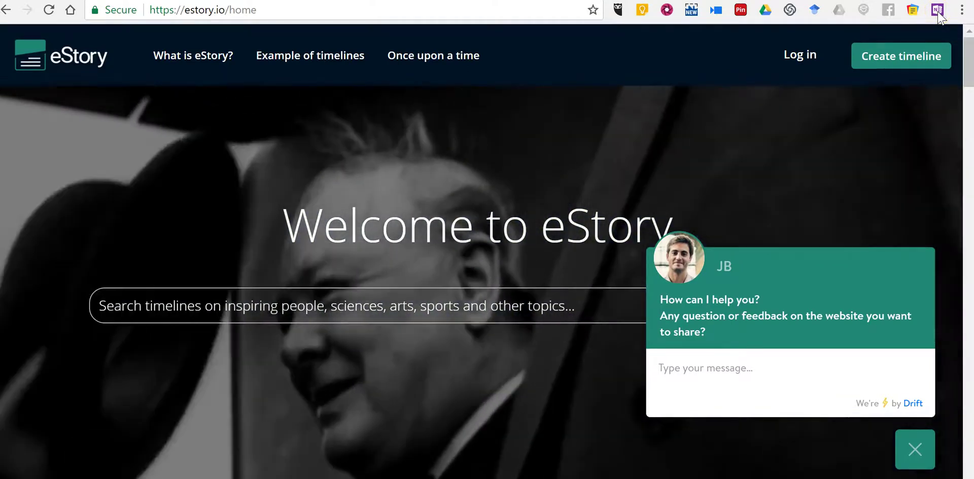
- Clip the full eStory page to My Notebook > Quick Notes in OneNote and dismiss the clipper
{"action": "left_click", "coordinate": [938, 12]}
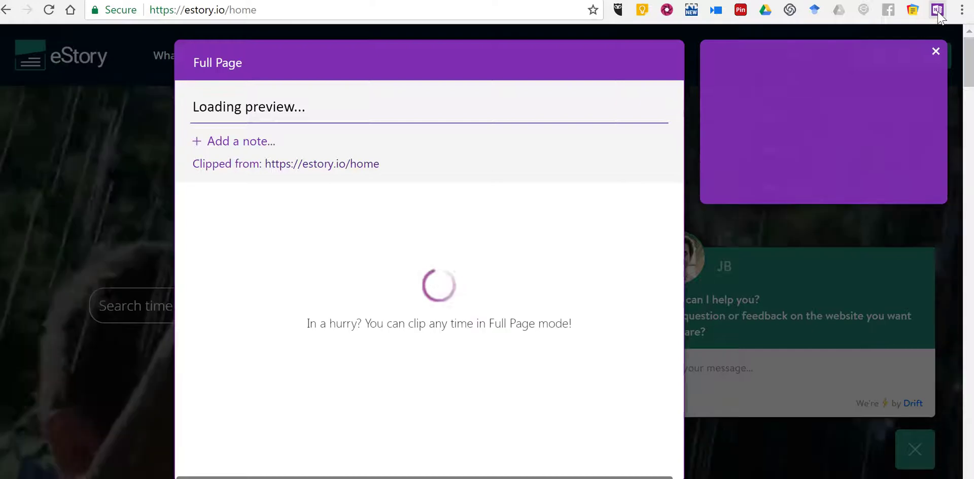
{"action": "left_click", "coordinate": [857, 161]}
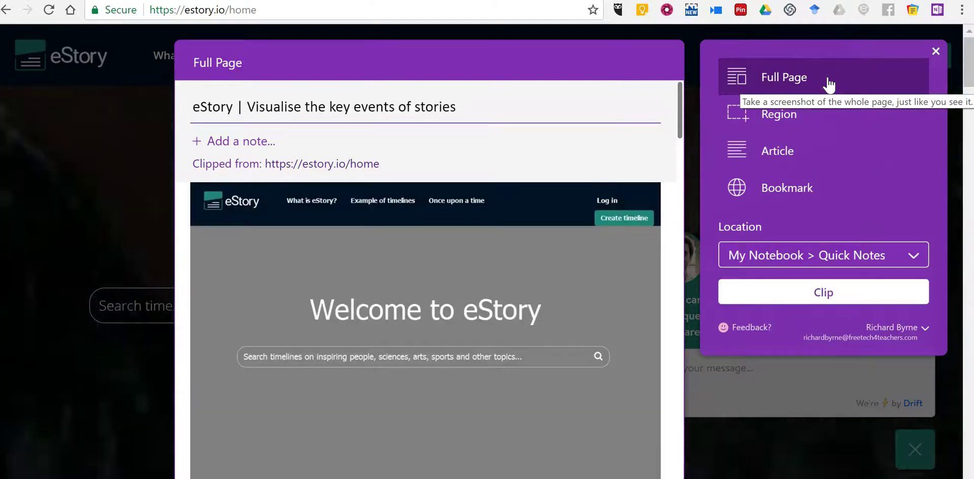
{"action": "left_click", "coordinate": [805, 113]}
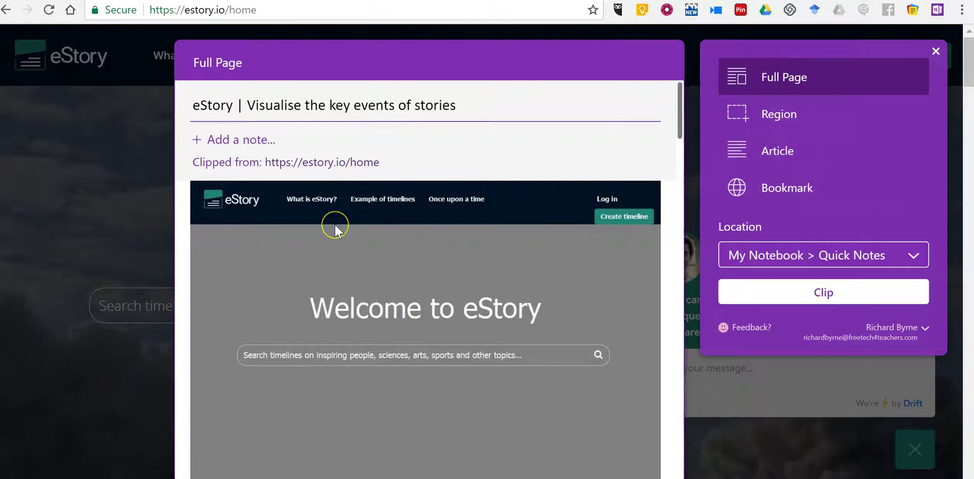
{"action": "scroll", "coordinate": [334, 223], "scroll_direction": "down", "scroll_amount": 2}
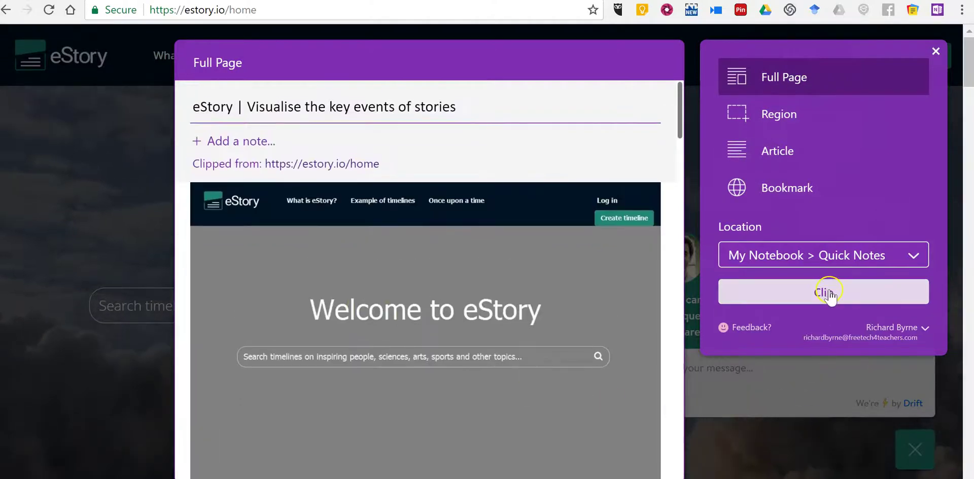
{"action": "left_click", "coordinate": [849, 298]}
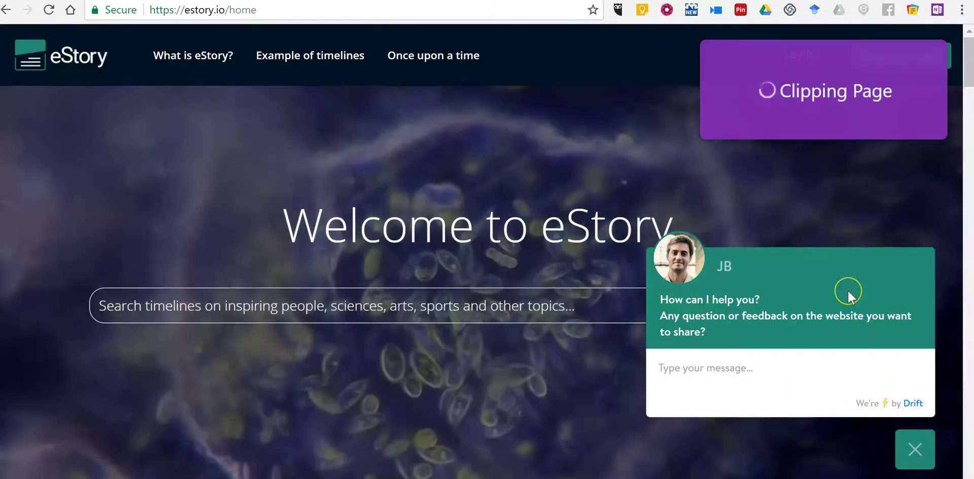
{"action": "left_click", "coordinate": [916, 449]}
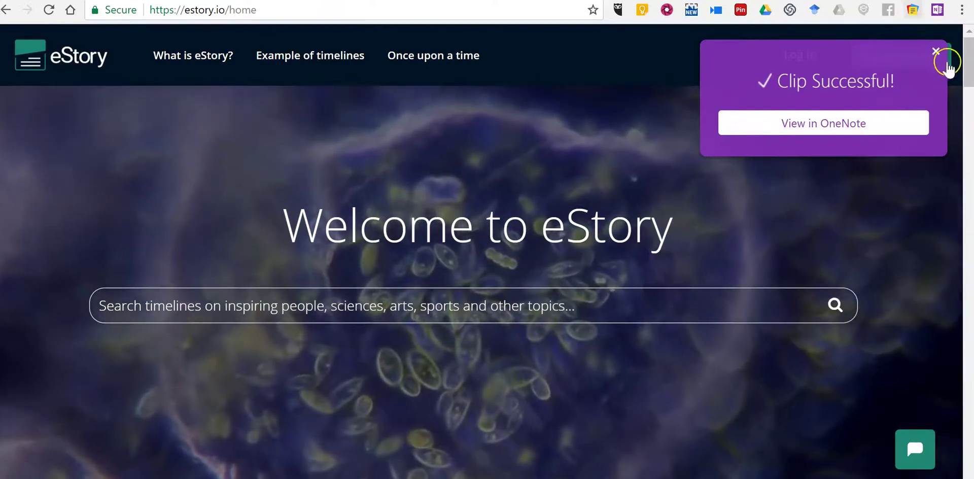
{"action": "left_click", "coordinate": [936, 51]}
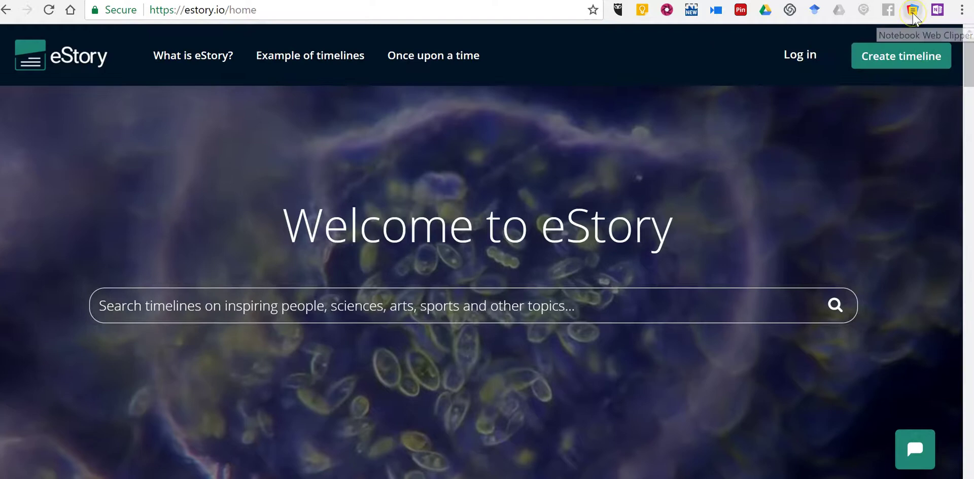
- Capture a screenshot of the eStory page with Notebook Web Clipper and save it to My Notebook
{"action": "left_click", "coordinate": [913, 12]}
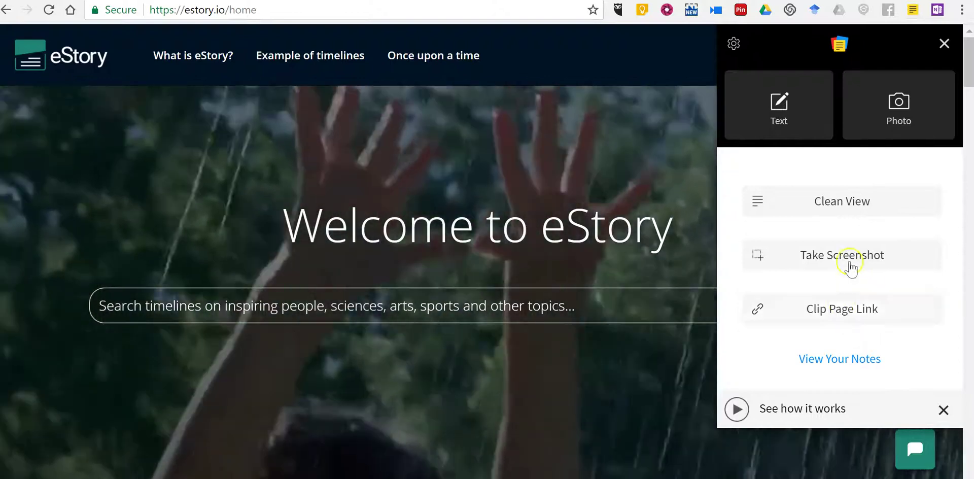
{"action": "left_click", "coordinate": [837, 251]}
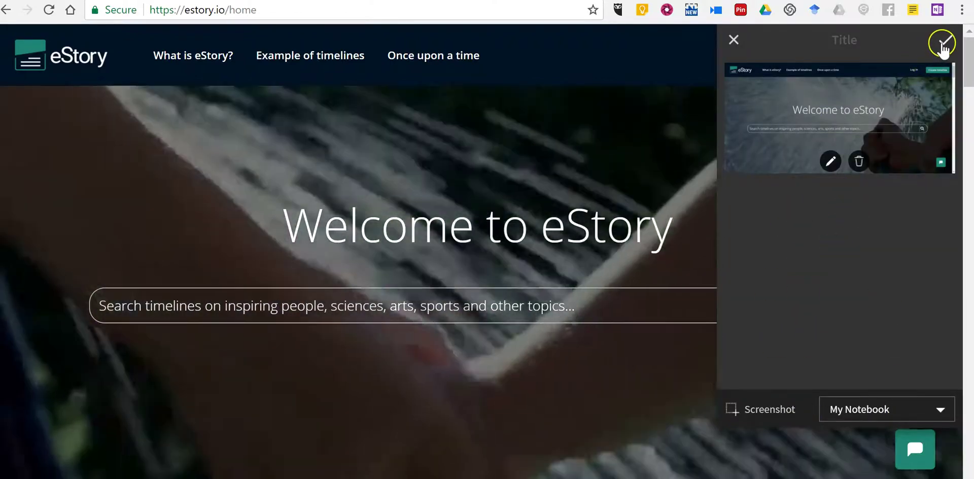
{"action": "left_click", "coordinate": [943, 45]}
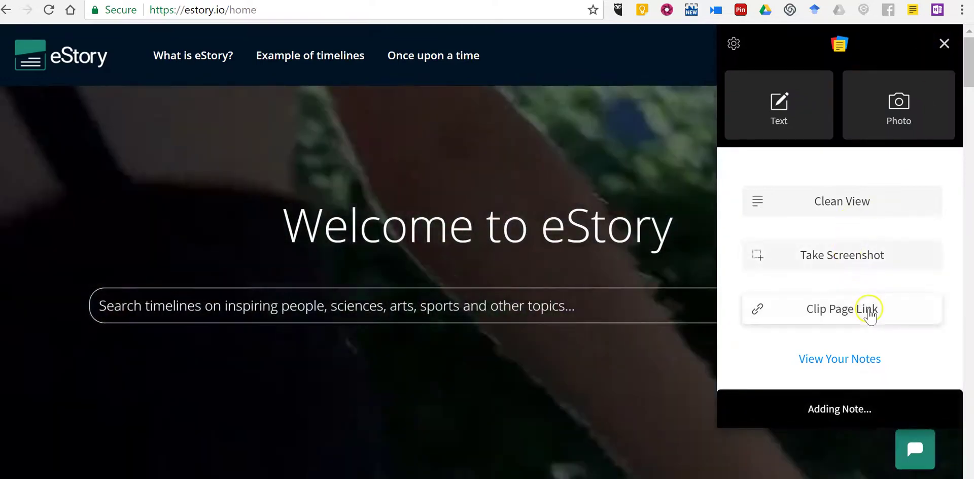
{"action": "left_click", "coordinate": [871, 315]}
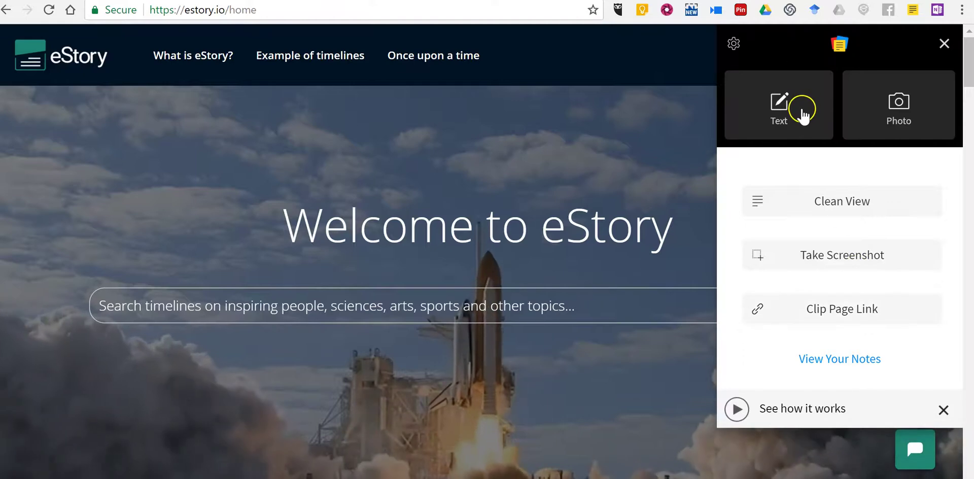
- Save a text note in My Notebook reading "Neat timeline tool." plus a line crediting the blogger's blog, and close the clipper
{"action": "left_click", "coordinate": [803, 113]}
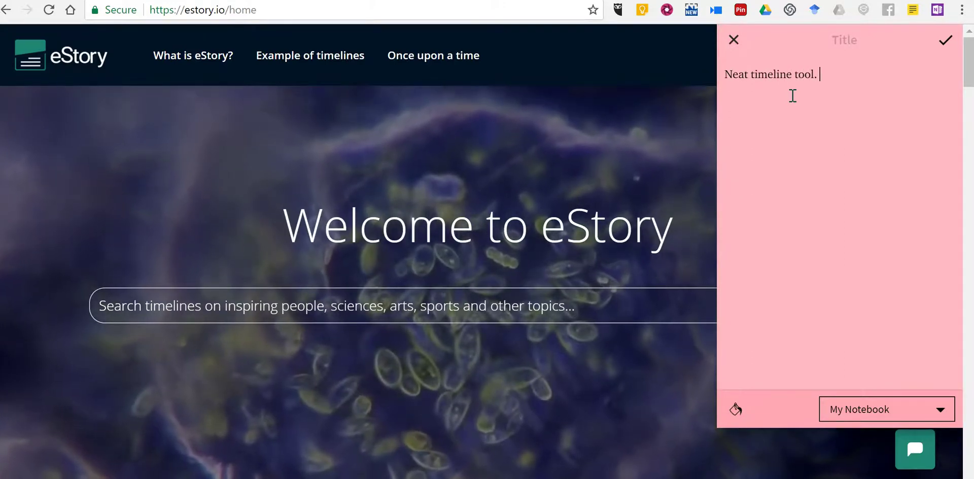
{"action": "key", "text": "Return"}
{"action": "type", "text": "Fou"}
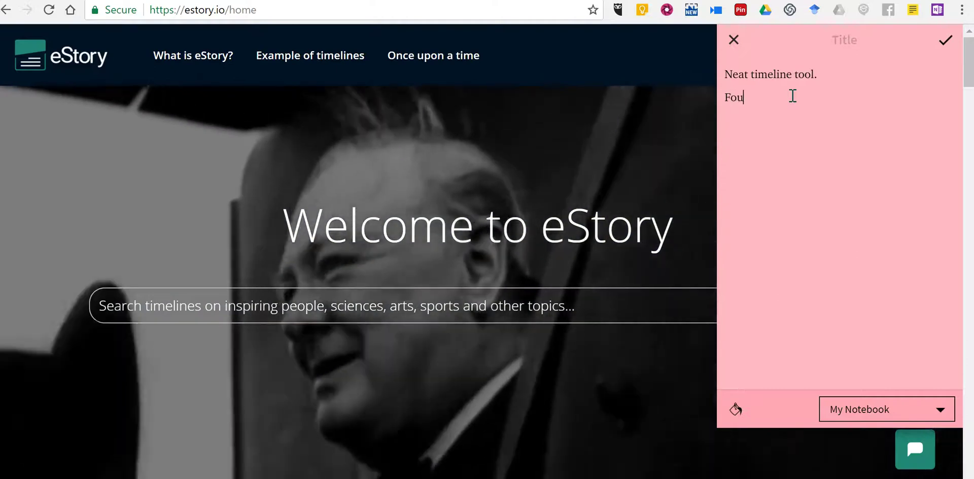
{"action": "type", "text": "nd it through La"}
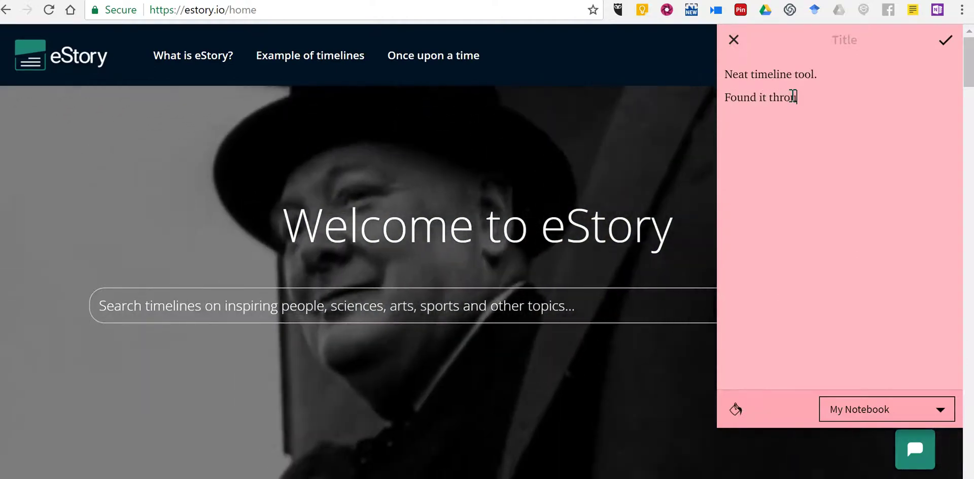
{"action": "type", "text": "rry's blog"}
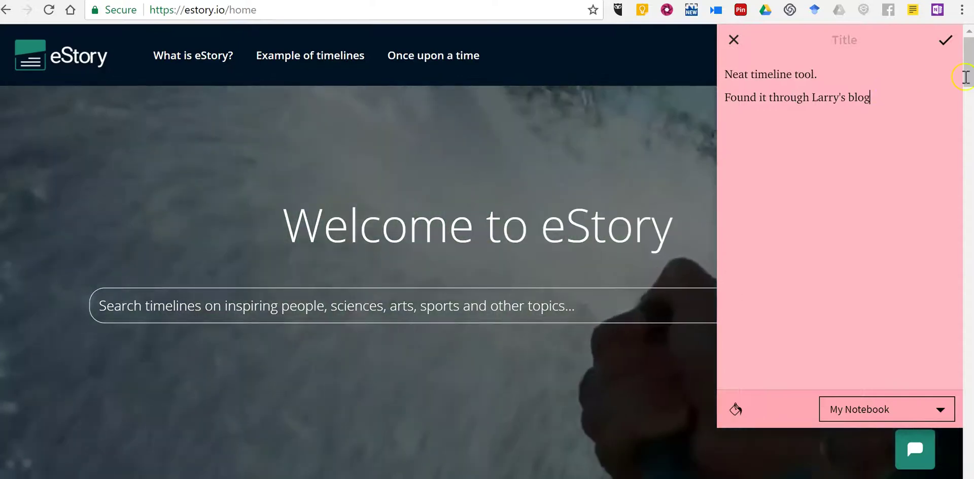
{"action": "left_click", "coordinate": [944, 42]}
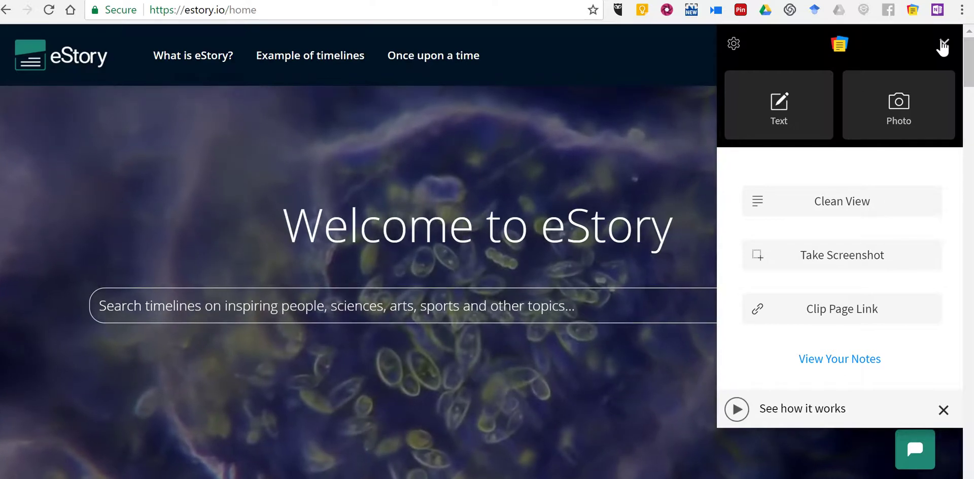
{"action": "left_click", "coordinate": [942, 43]}
- Clip the eStory page to OneNote Quick Notes as a bookmark, with a note saying it was found on the blogger's blog
{"action": "left_click", "coordinate": [937, 11]}
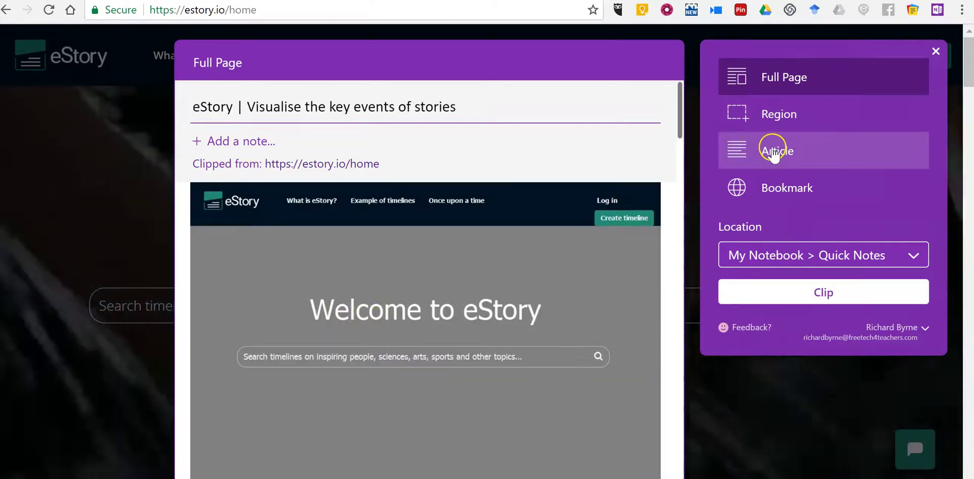
{"action": "left_click", "coordinate": [793, 197]}
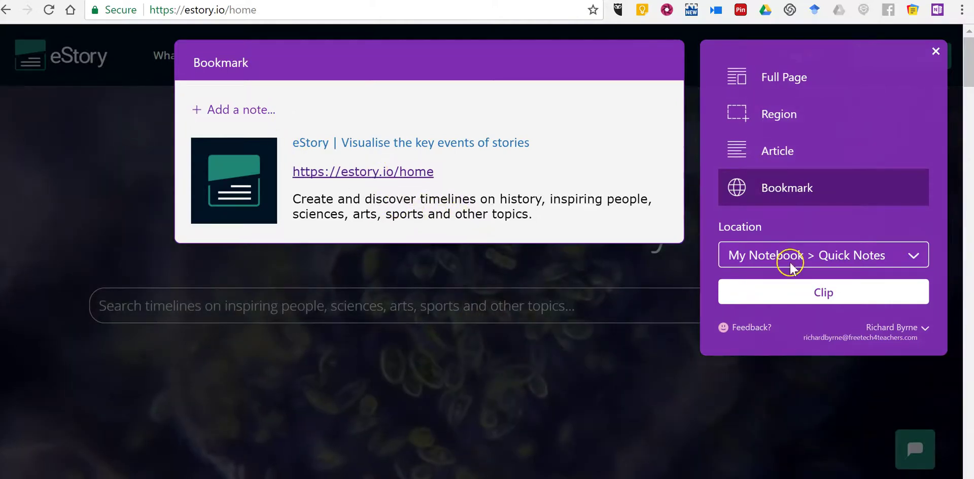
{"action": "left_click", "coordinate": [403, 108]}
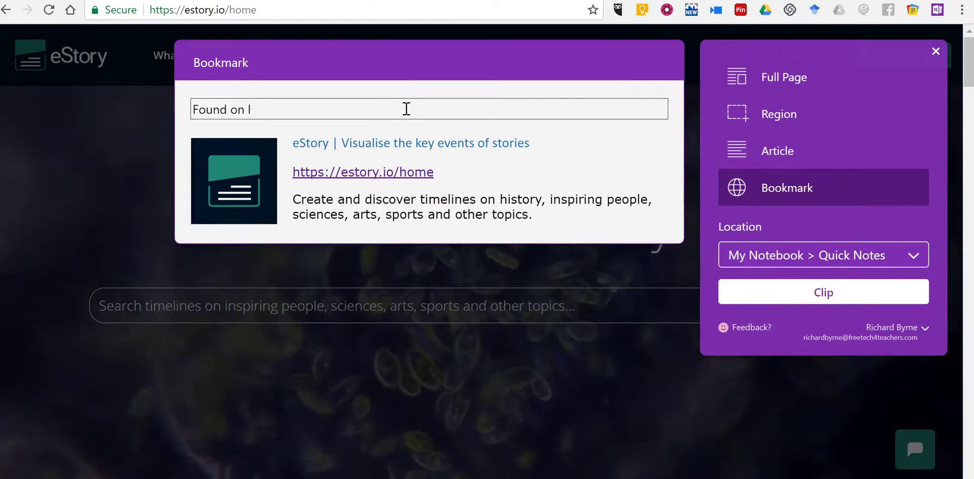
{"action": "type", "text": "rry's blog"}
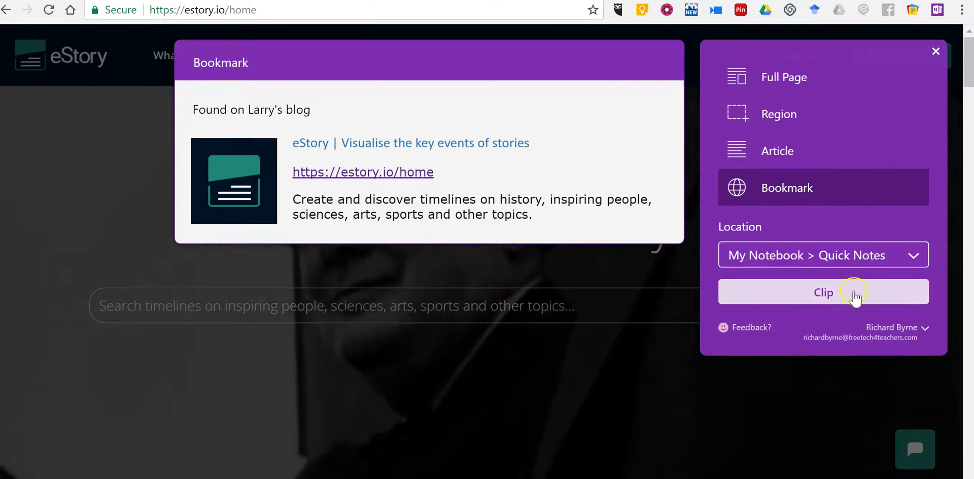
{"action": "left_click", "coordinate": [854, 293]}
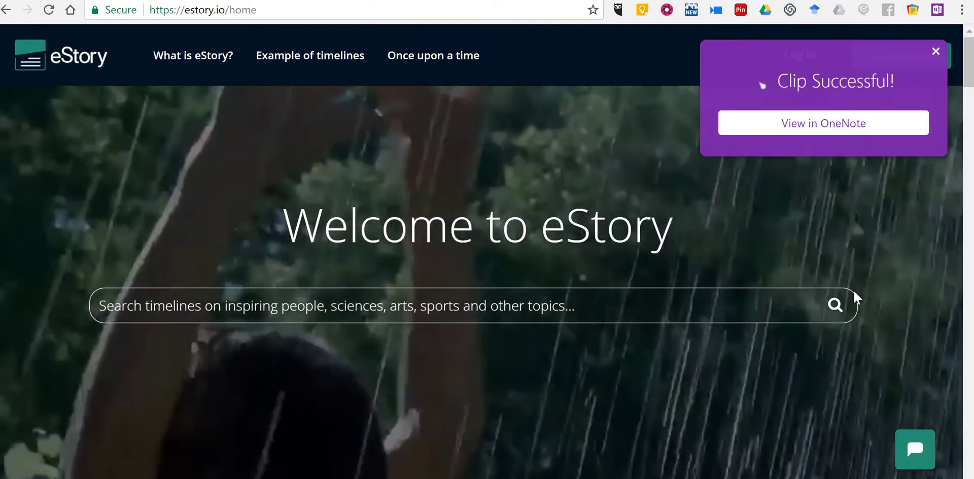